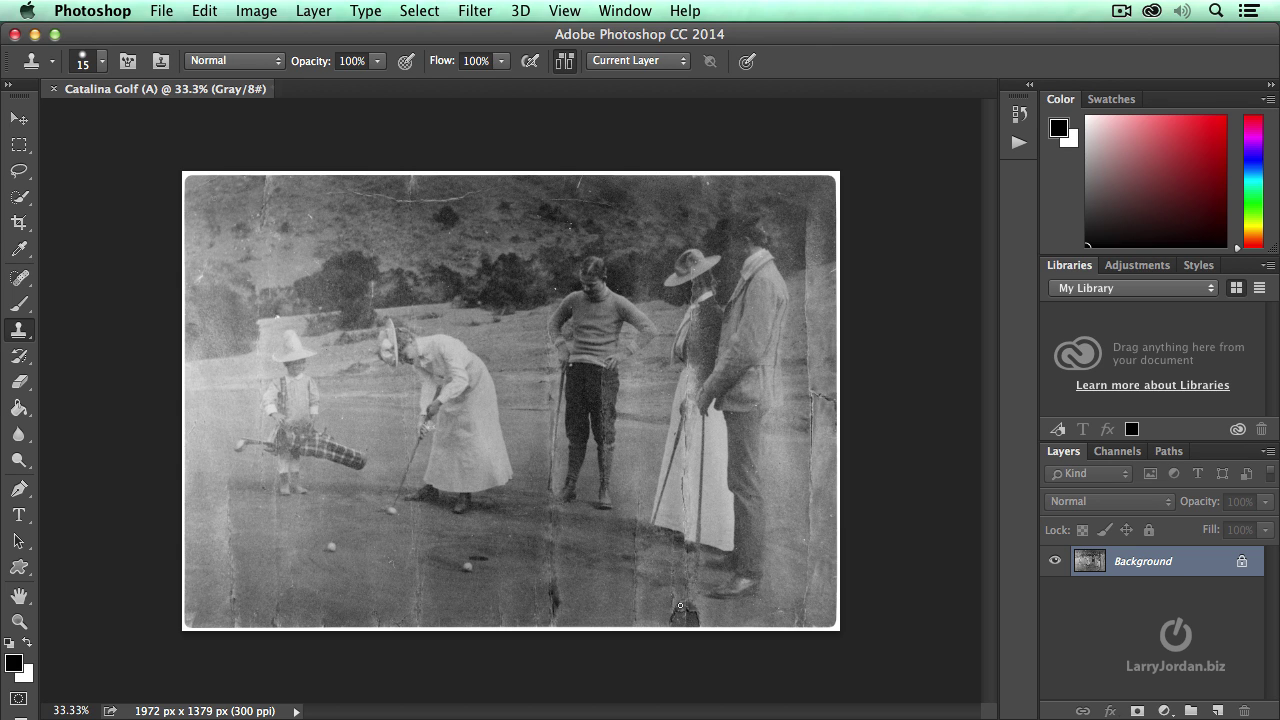
Step: With an enlarged Spot Healing Brush, paint out the long scratch across the upper hillside
click(19, 278)
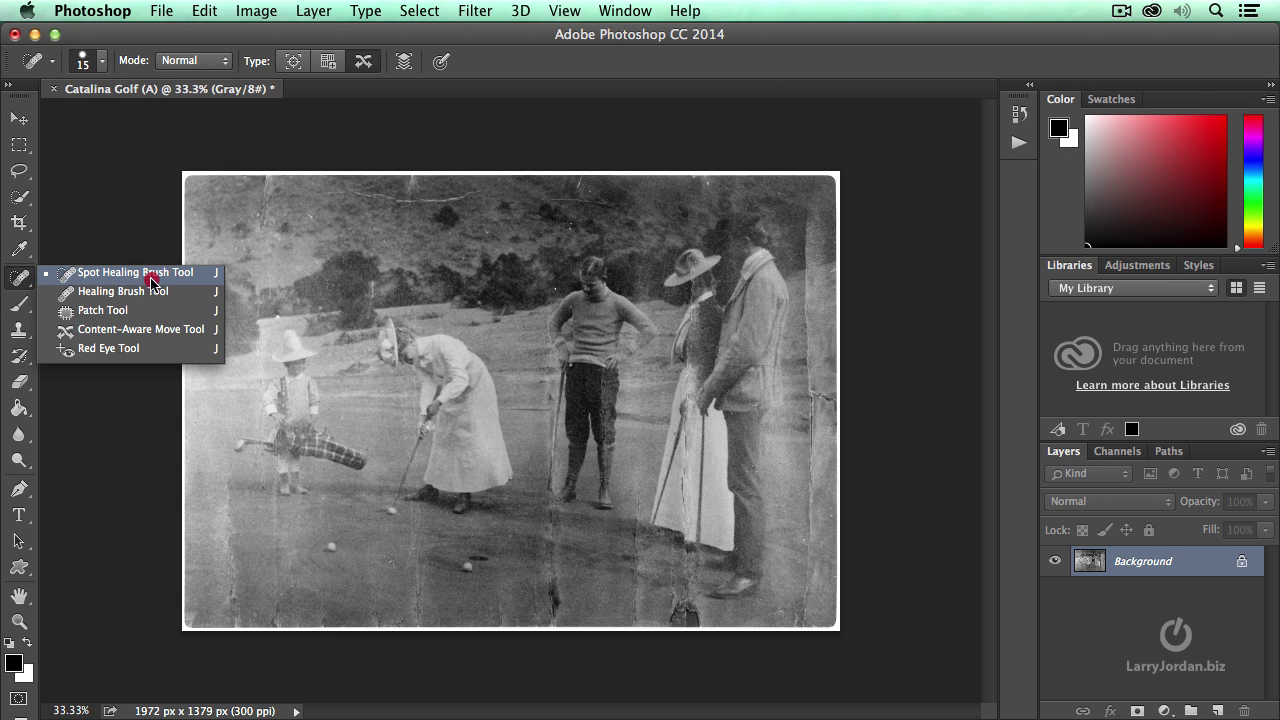
click(137, 278)
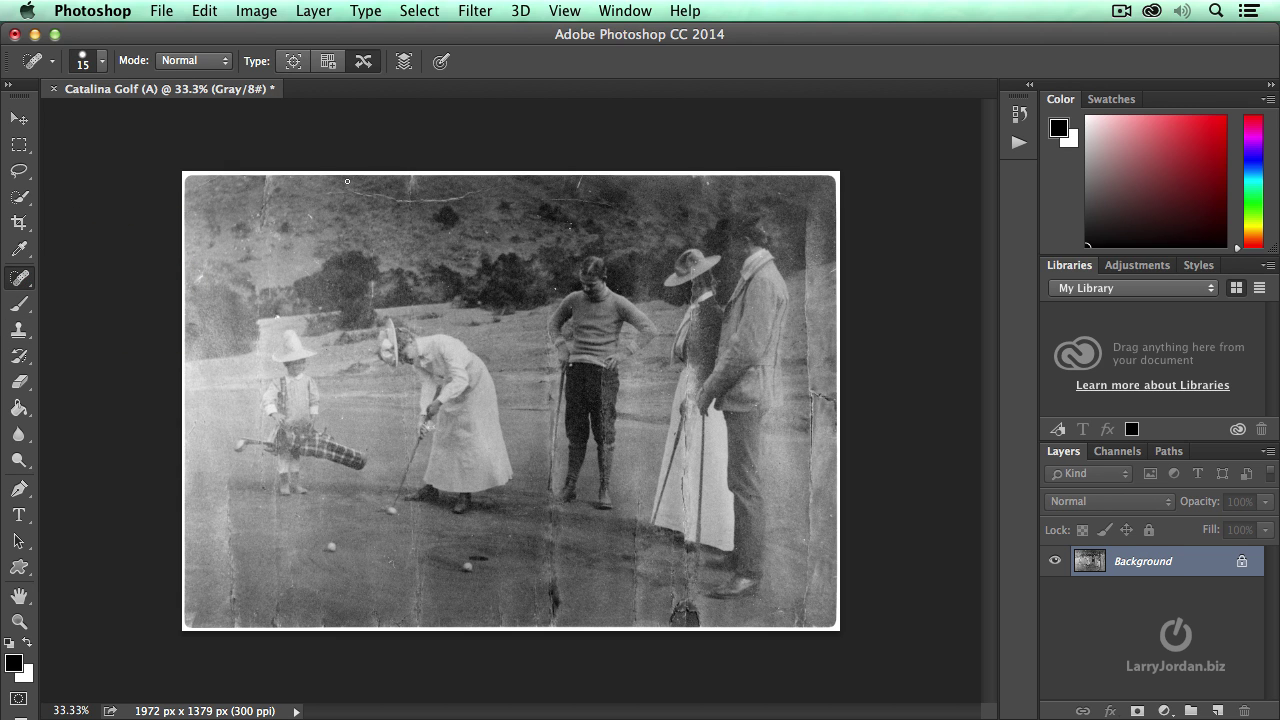
key(bracketright)
key(bracketright)
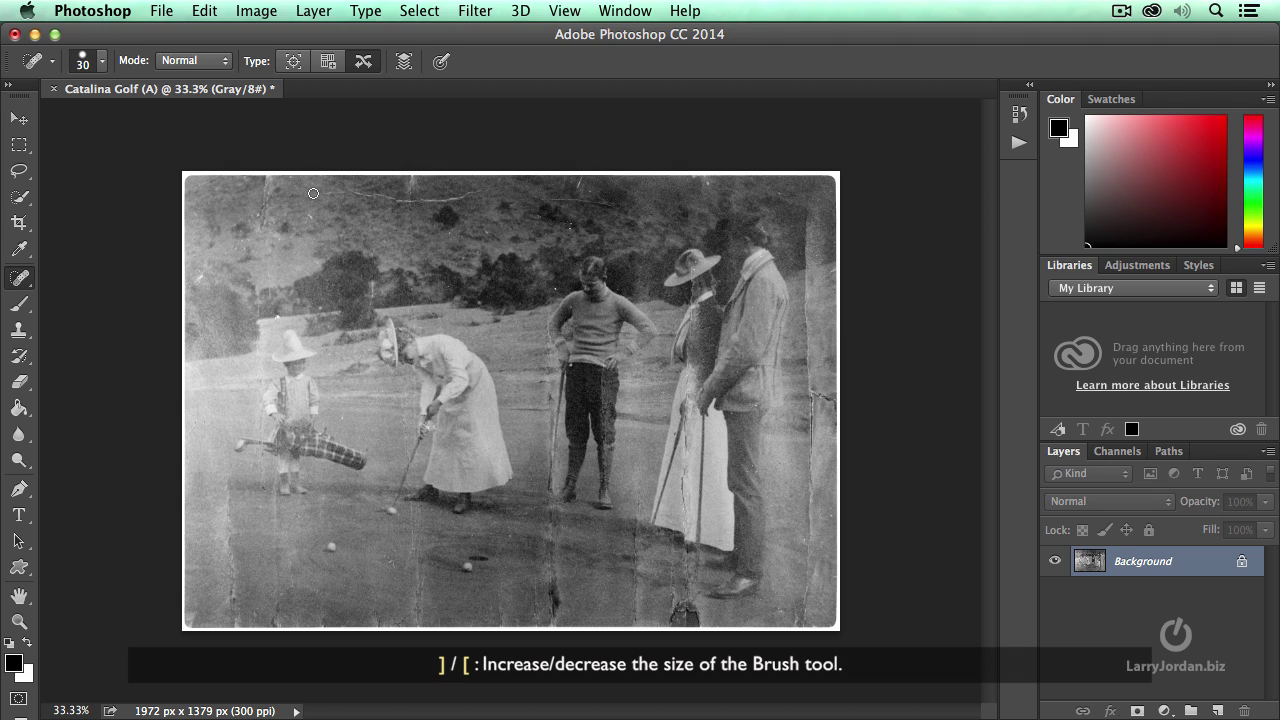
mouse_move(313, 193)
mouse_down()
mouse_move(425, 202)
mouse_move(488, 186)
mouse_move(626, 212)
mouse_up()
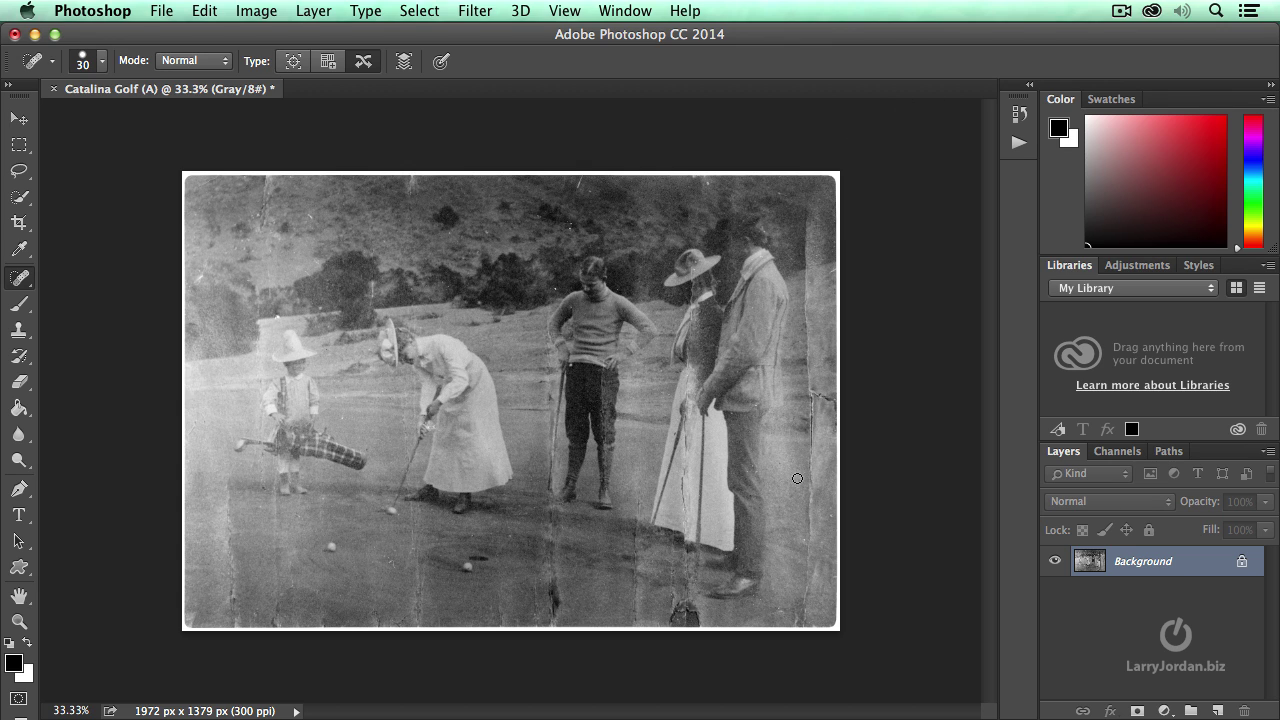
Step: Raise the Spot Healing Brush to 45 px and heal the right-edge crack from top to bottom
key(bracketright)
key(bracketright)
drag(804, 266, 803, 210)
mouse_move(805, 264)
mouse_down()
mouse_move(808, 537)
mouse_move(795, 626)
mouse_move(778, 626)
mouse_up()
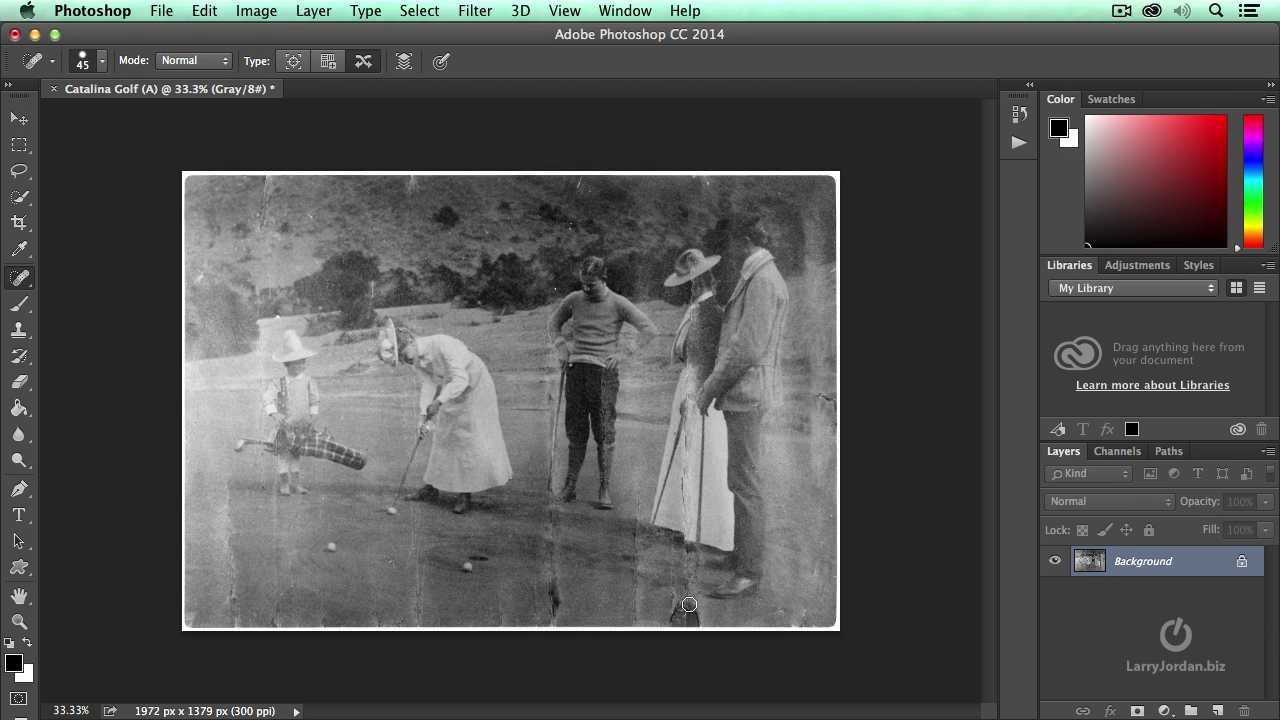
Step: At 50% zoom, heal the crack below the middle golfer down to the bottom edge
key(super+equal)
scroll(686, 597, down, 5)
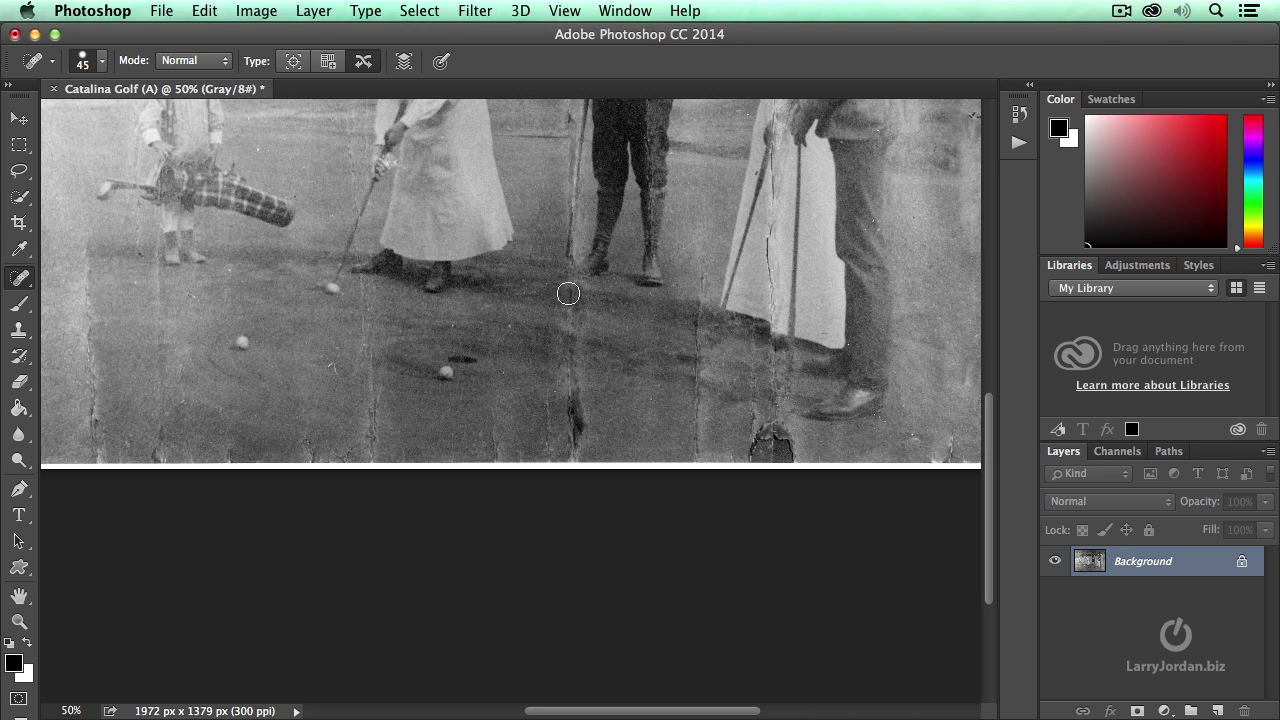
drag(568, 293, 573, 458)
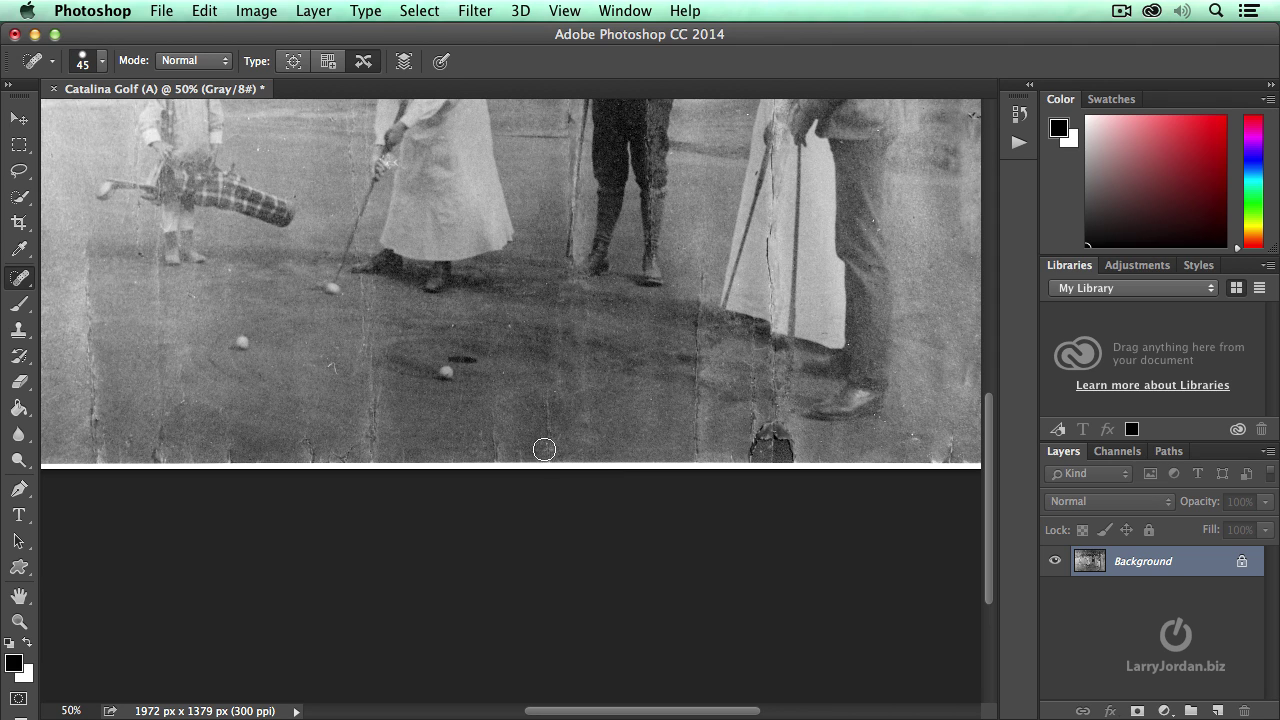
drag(548, 458, 547, 374)
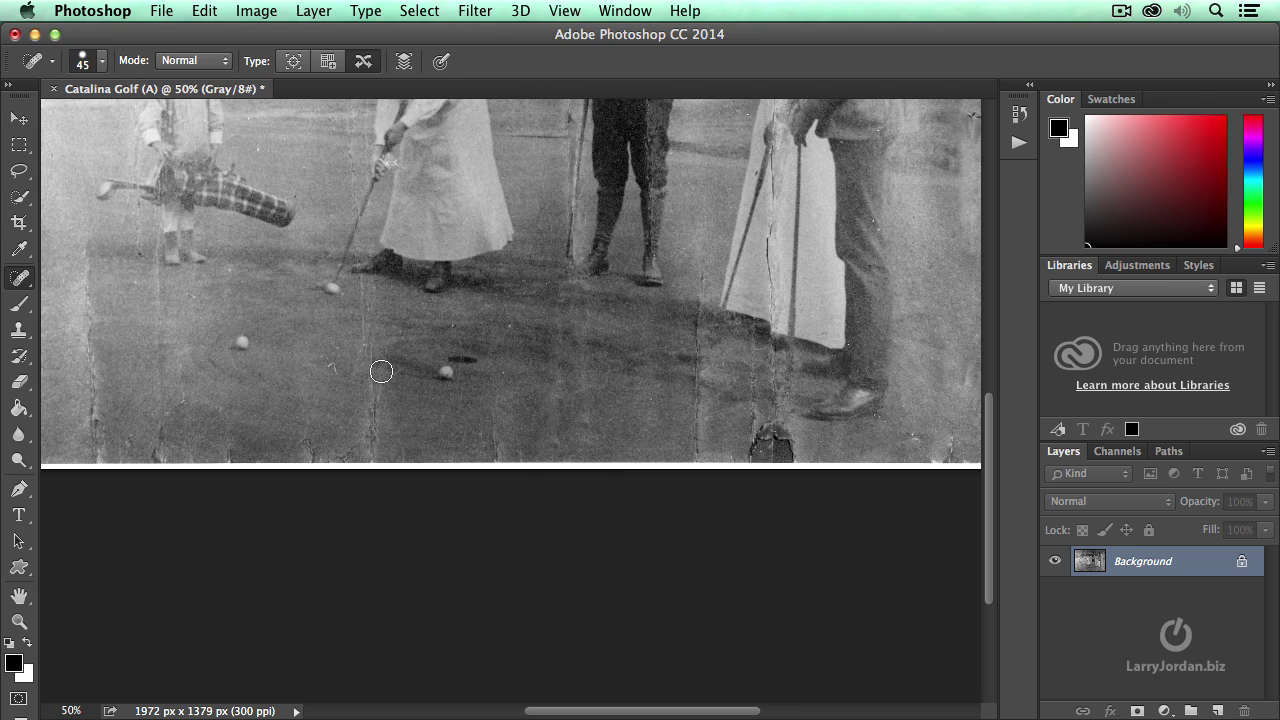
Step: Marquee a strip around the crack between the golf balls and spot-heal inside it
click(19, 145)
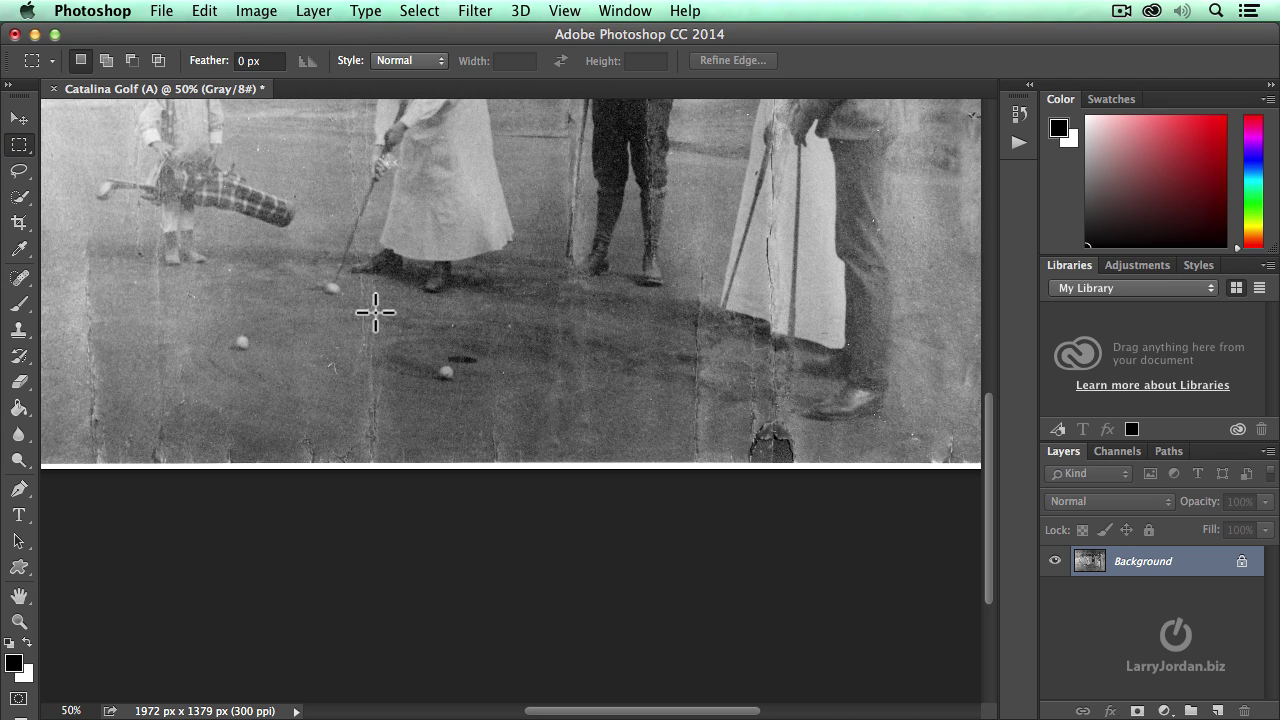
drag(329, 304, 410, 463)
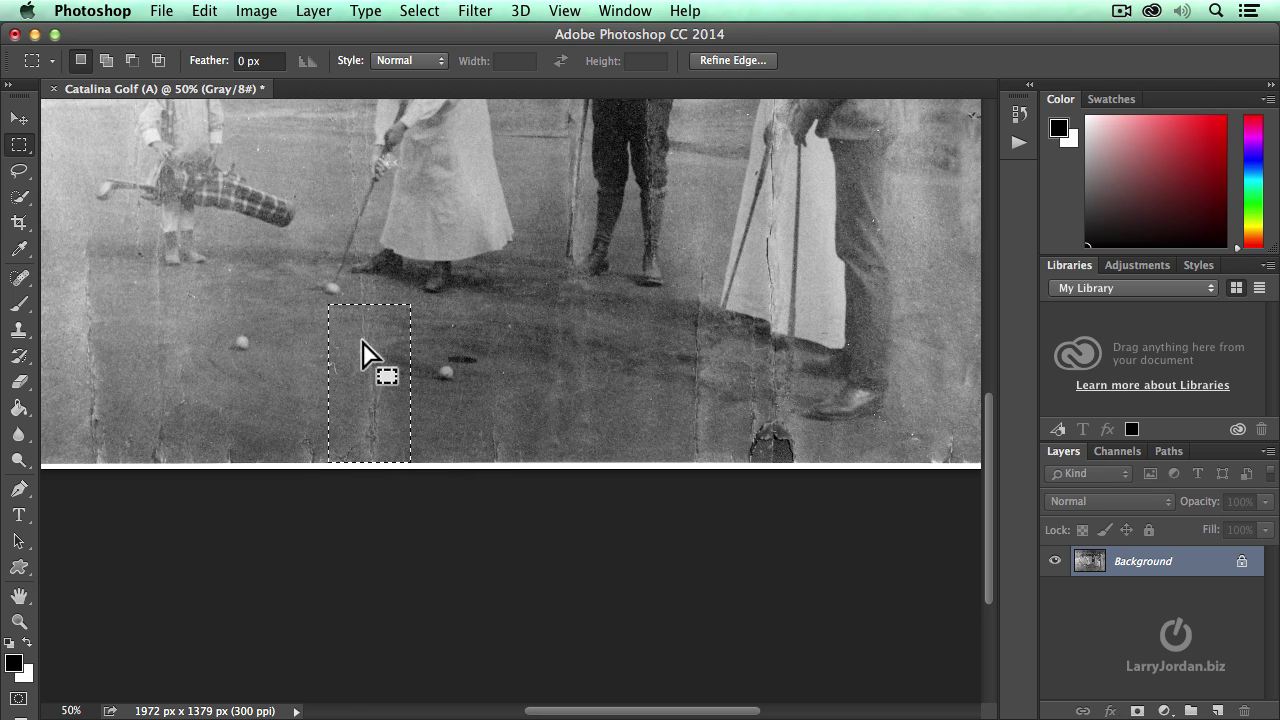
click(19, 277)
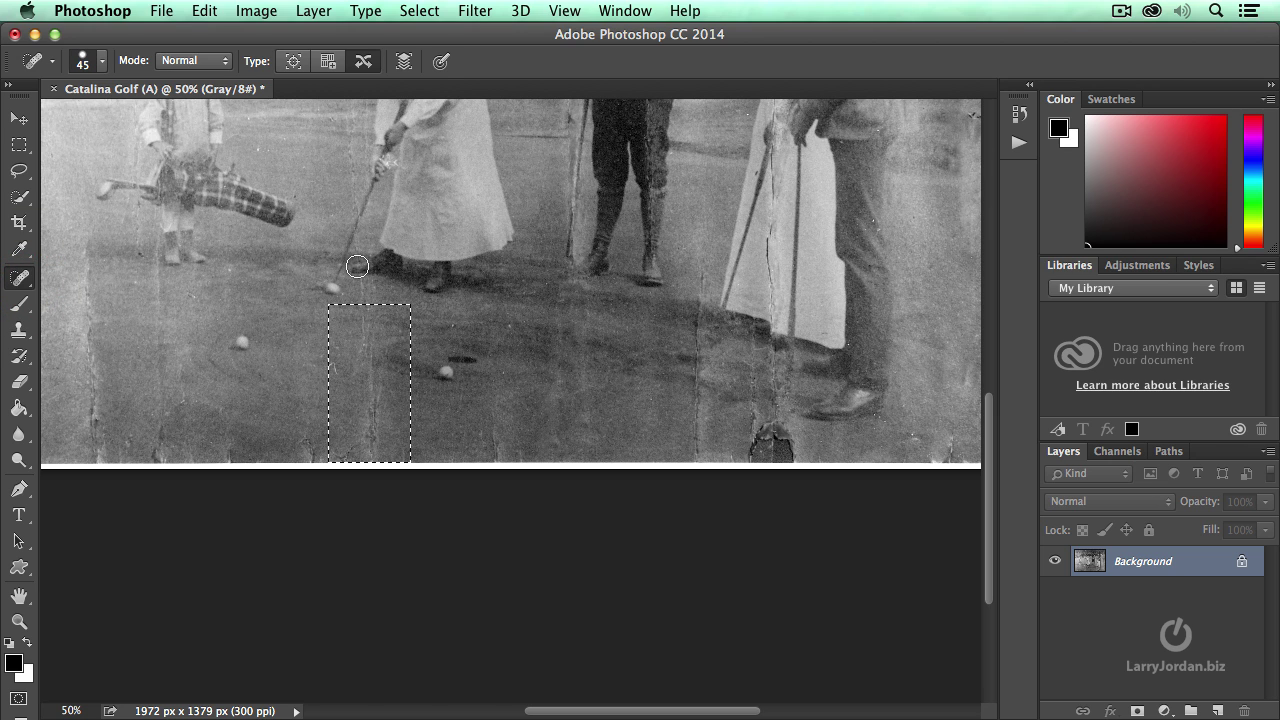
drag(359, 273, 369, 452)
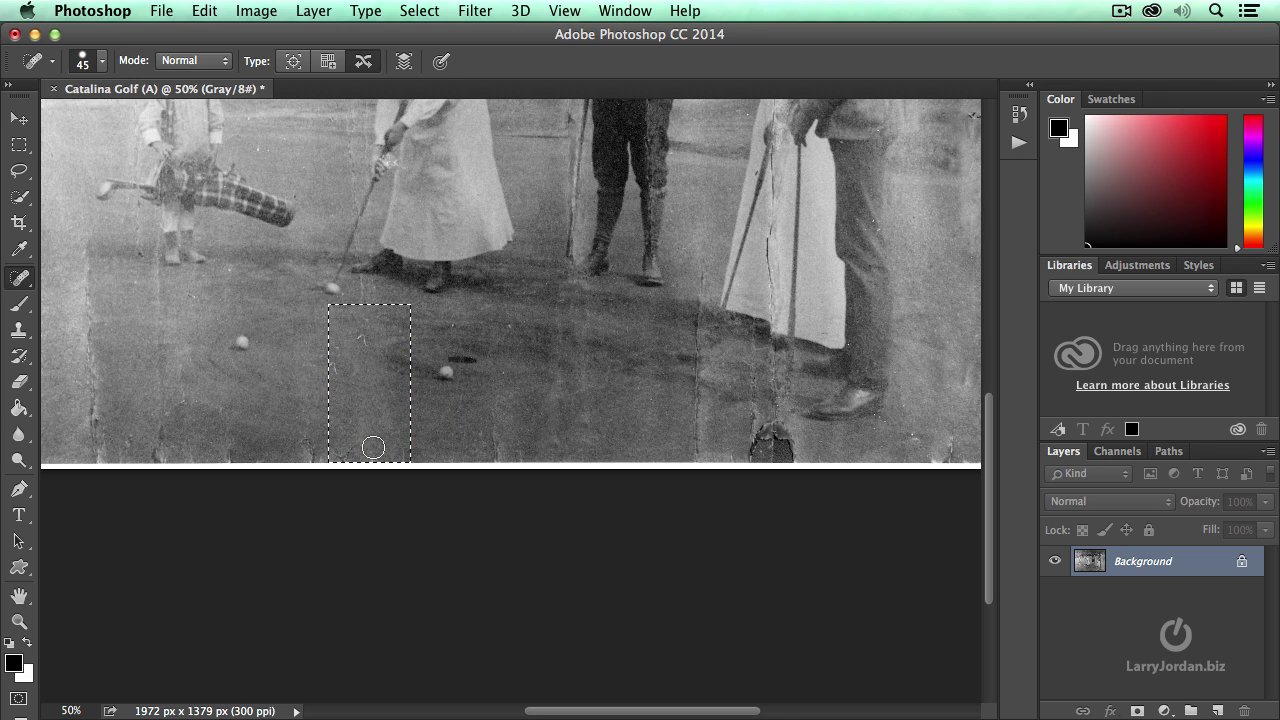
drag(286, 446, 410, 452)
Step: Clear the selection and spot-heal the vertical crack in the ground beside the right-hand golfer
click(19, 145)
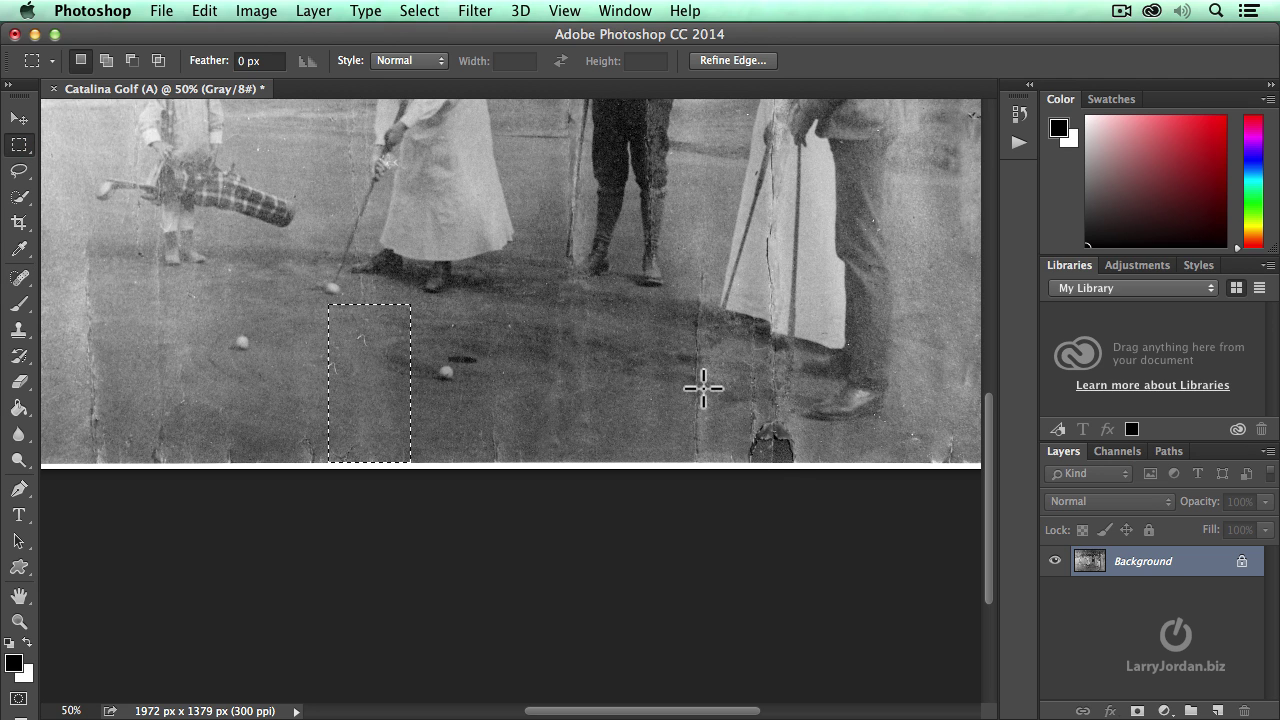
click(382, 347)
drag(660, 298, 705, 425)
click(686, 334)
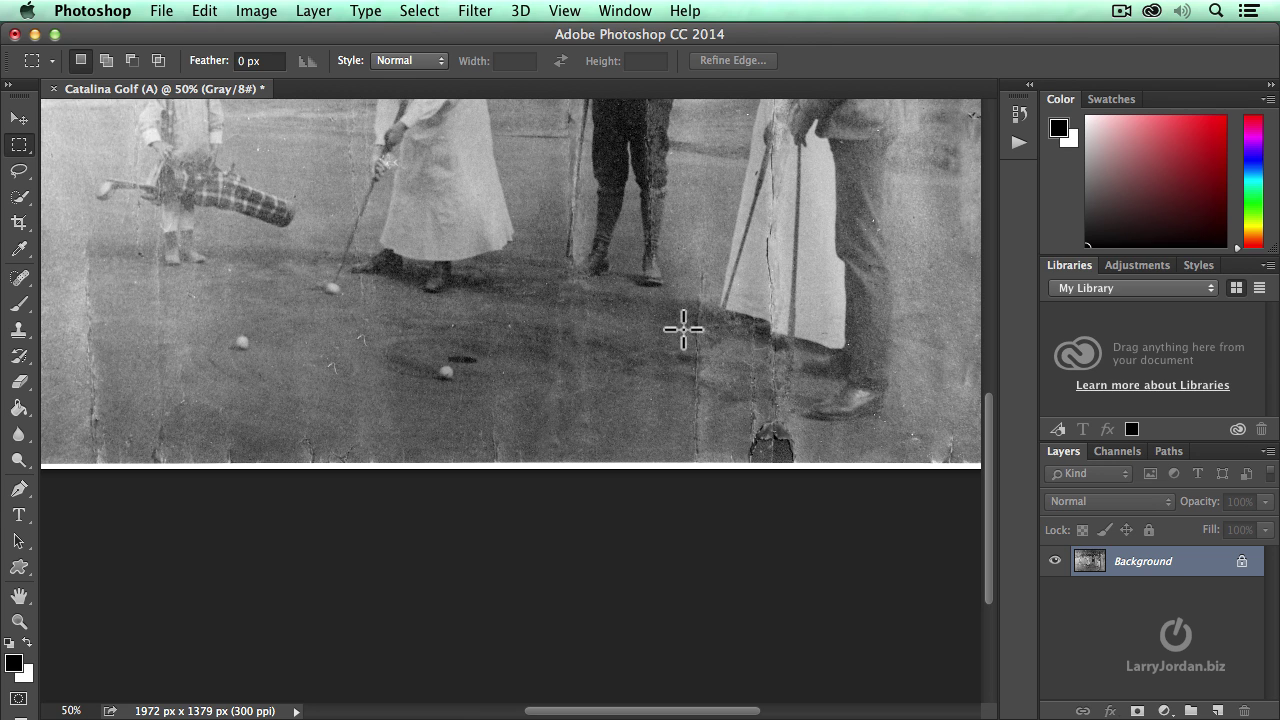
click(19, 278)
drag(694, 275, 697, 458)
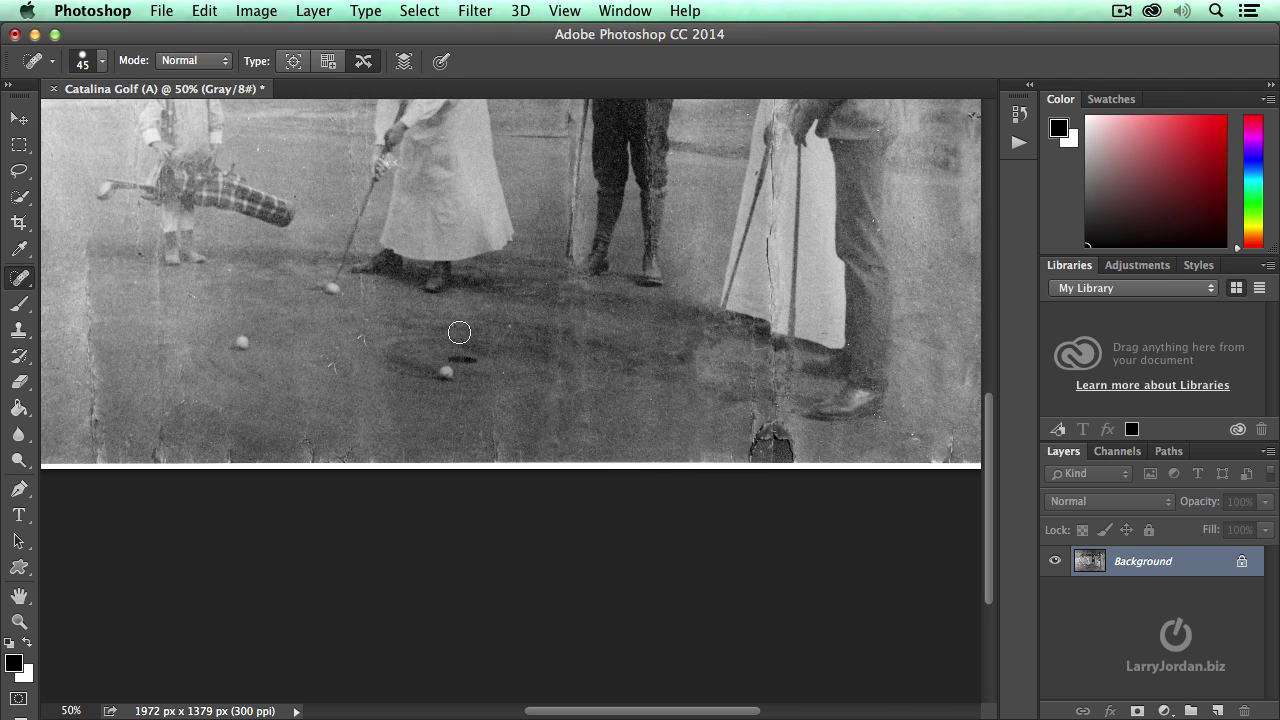
Step: Marquee the torn patch beneath the right-hand man, subtracting the golf club tip
key(m)
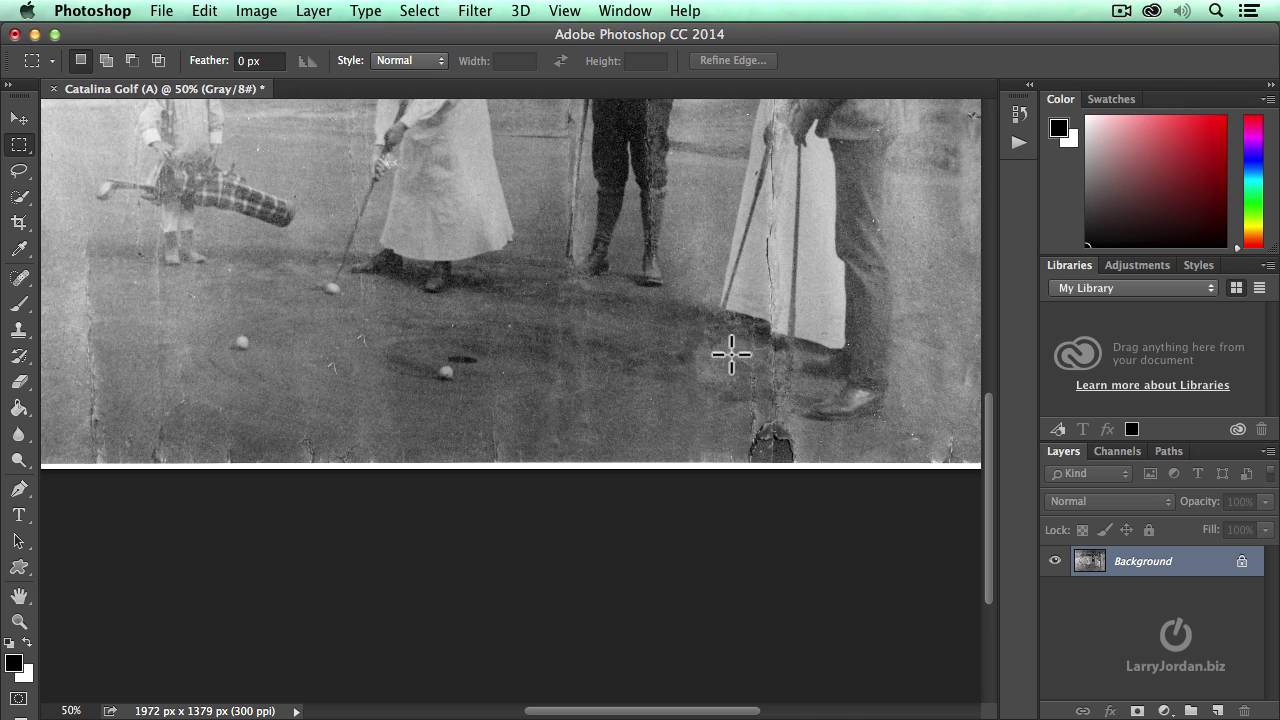
mouse_move(720, 340)
mouse_down()
mouse_move(789, 360)
mouse_move(806, 387)
mouse_move(803, 464)
mouse_up()
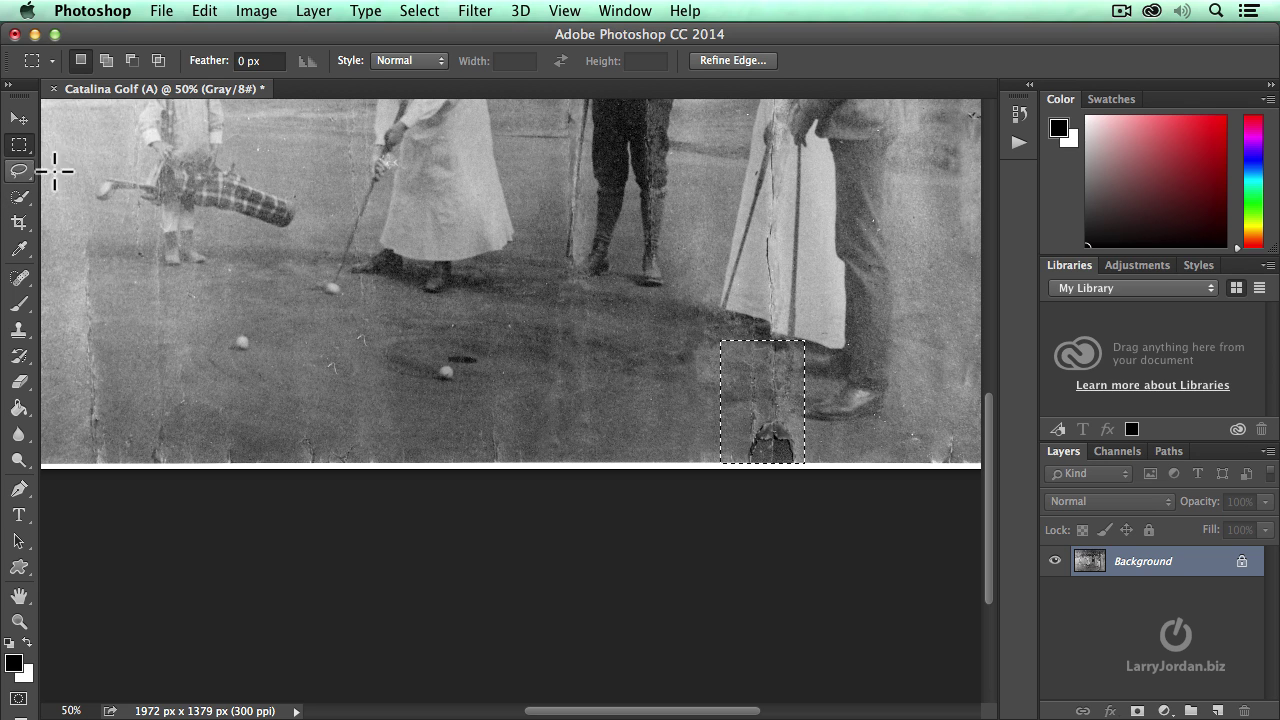
key(alt)
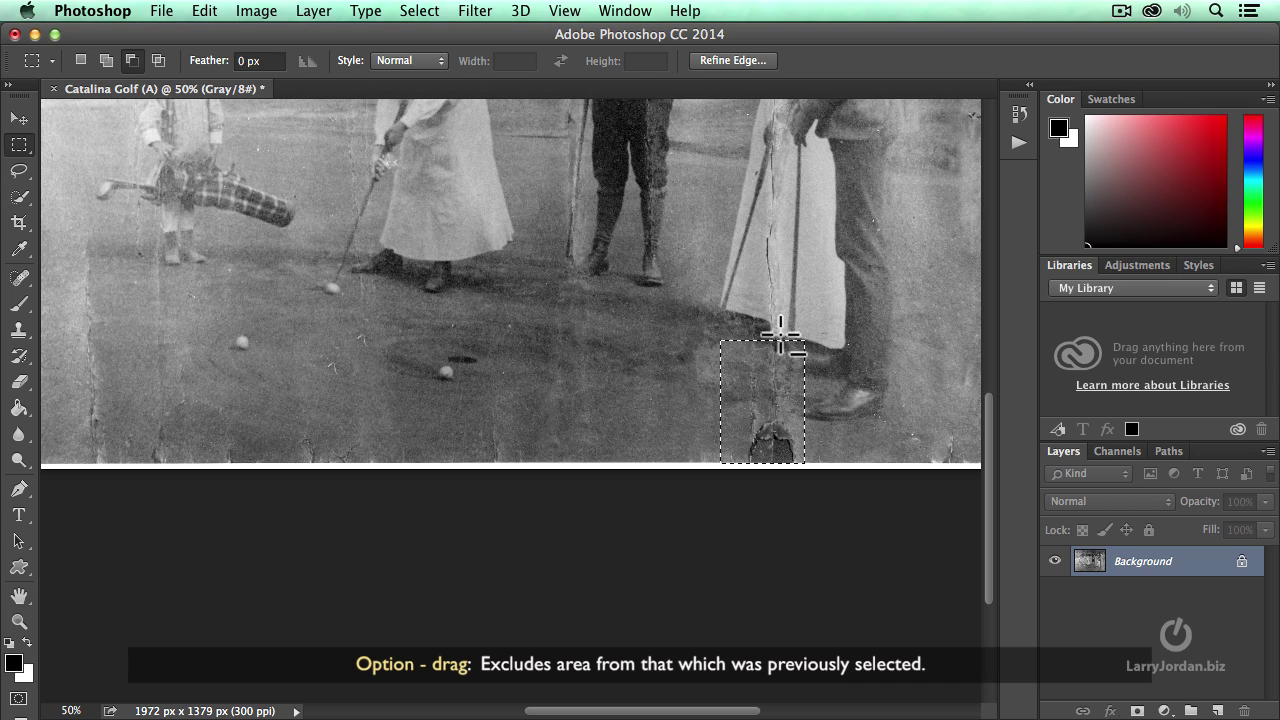
drag(779, 354, 797, 378)
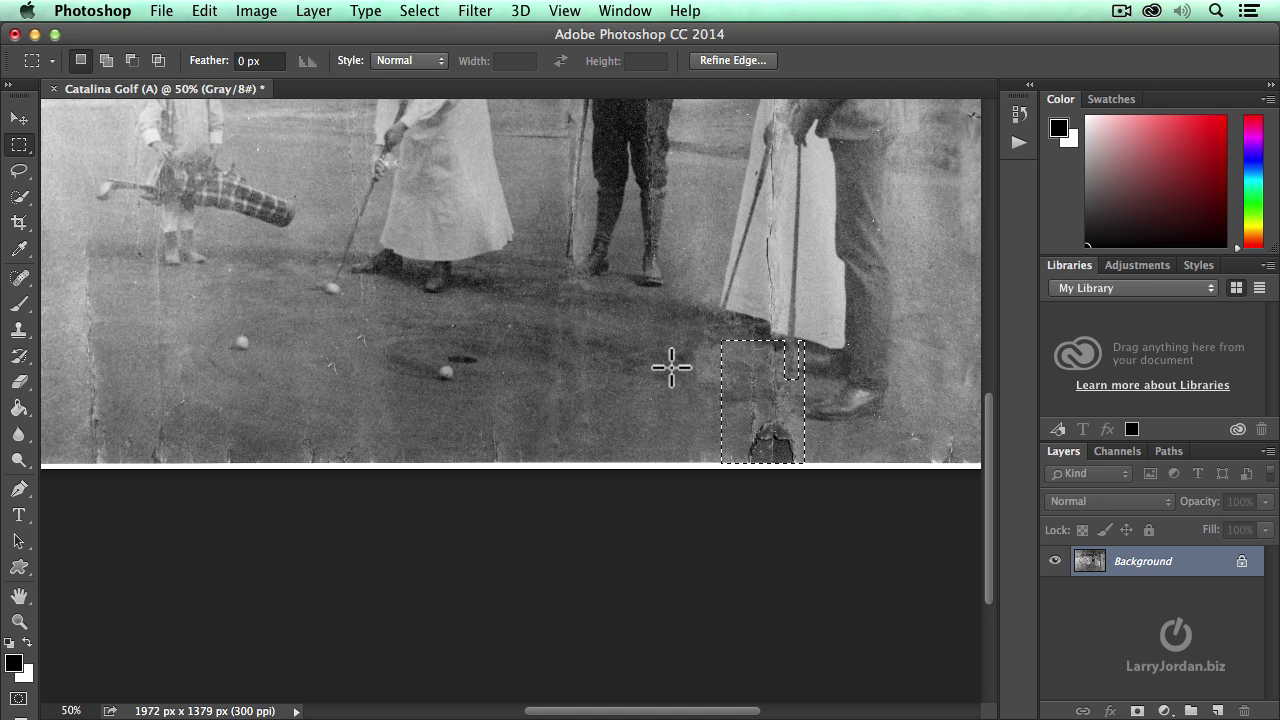
Step: Clone Stamp nearby clean ground over the dark tear inside the selection
click(19, 330)
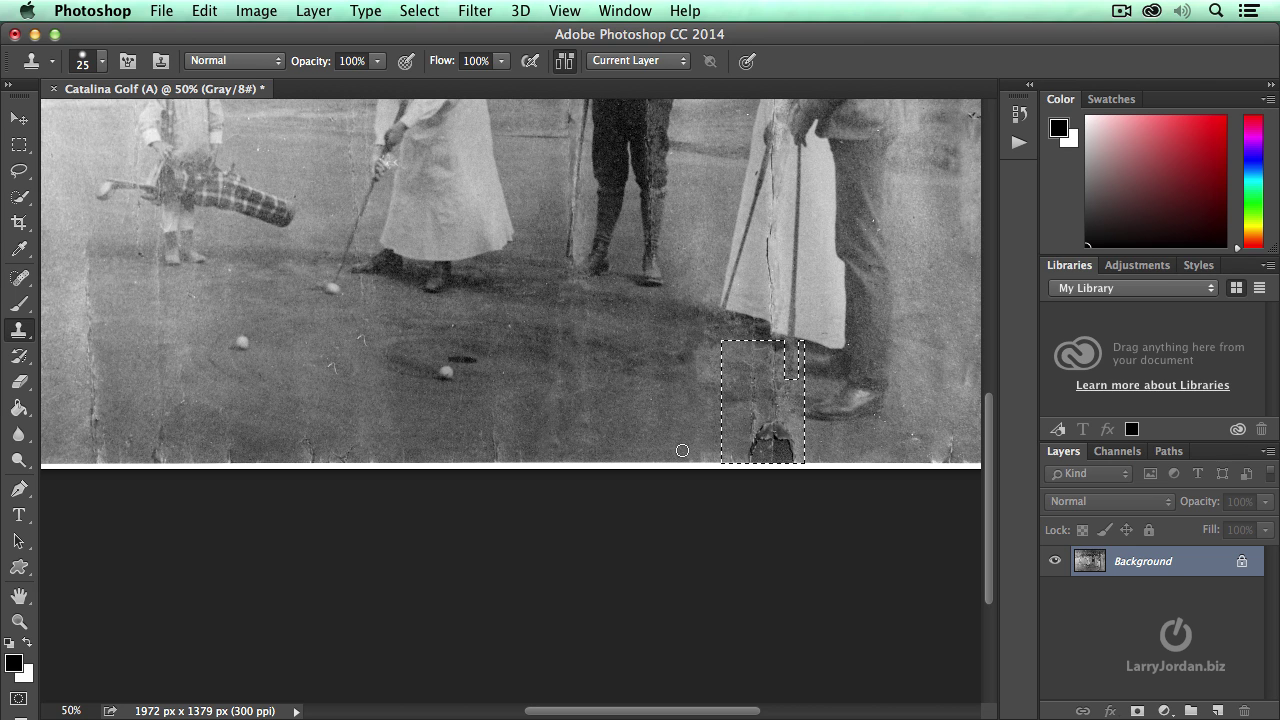
alt+click(684, 453)
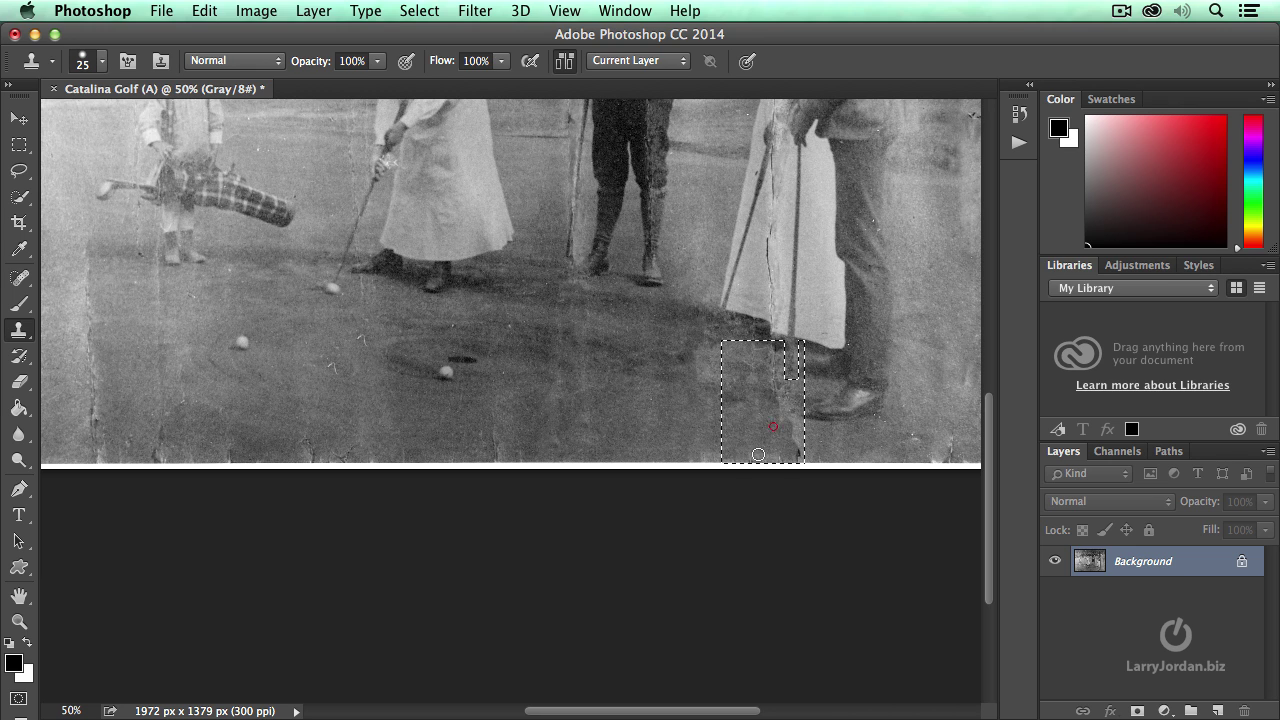
drag(758, 455, 770, 452)
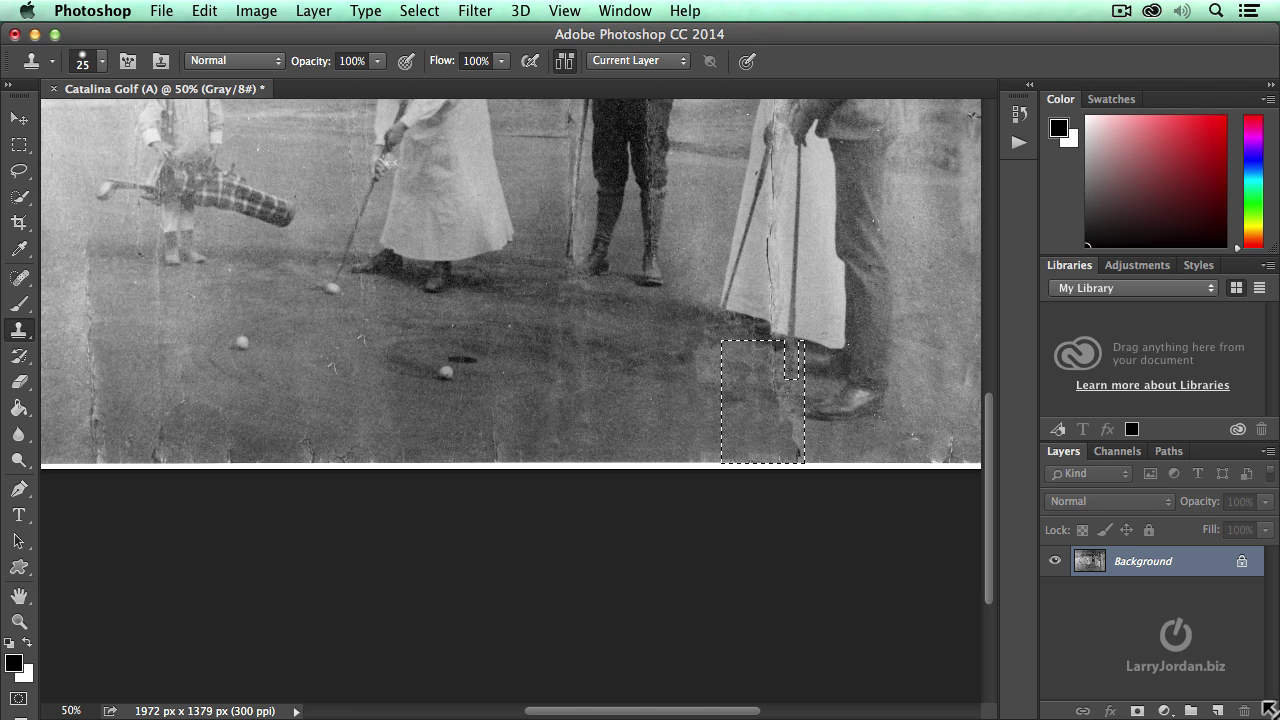
Step: Heal the lower-right flaw with a 35 px Spot Healing Brush, then deselect and zoom out
click(19, 277)
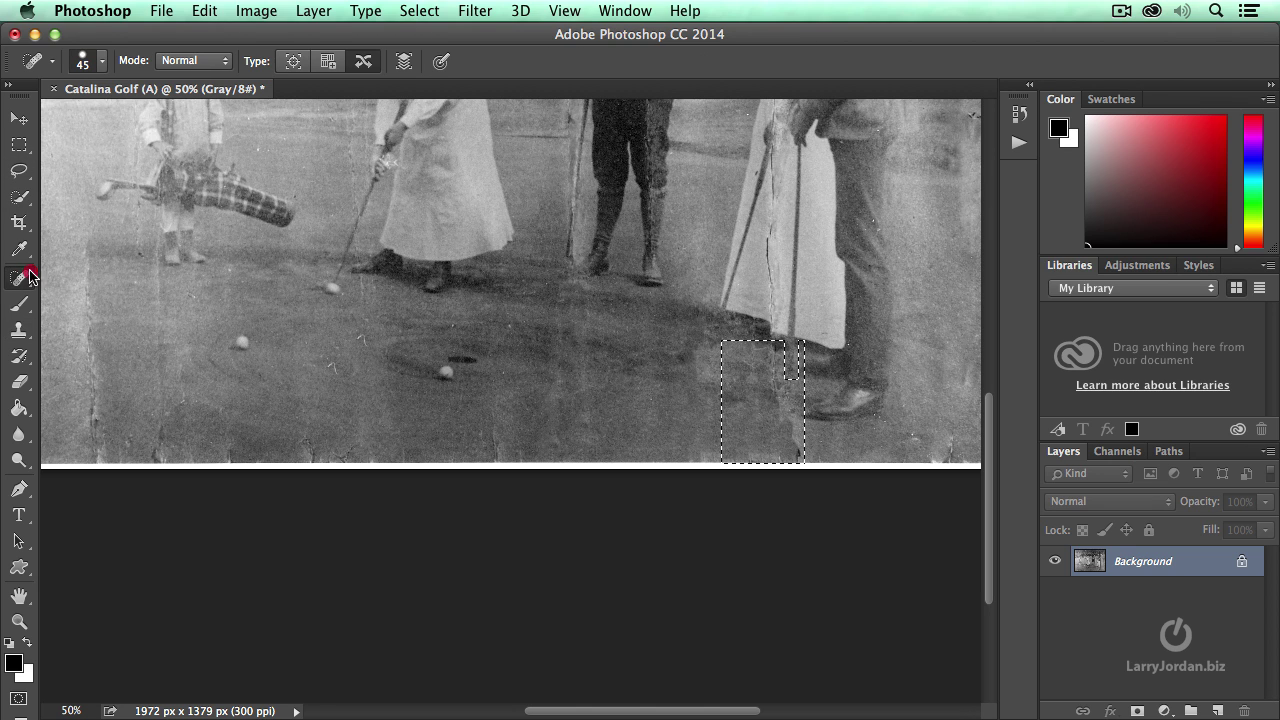
key(bracketleft)
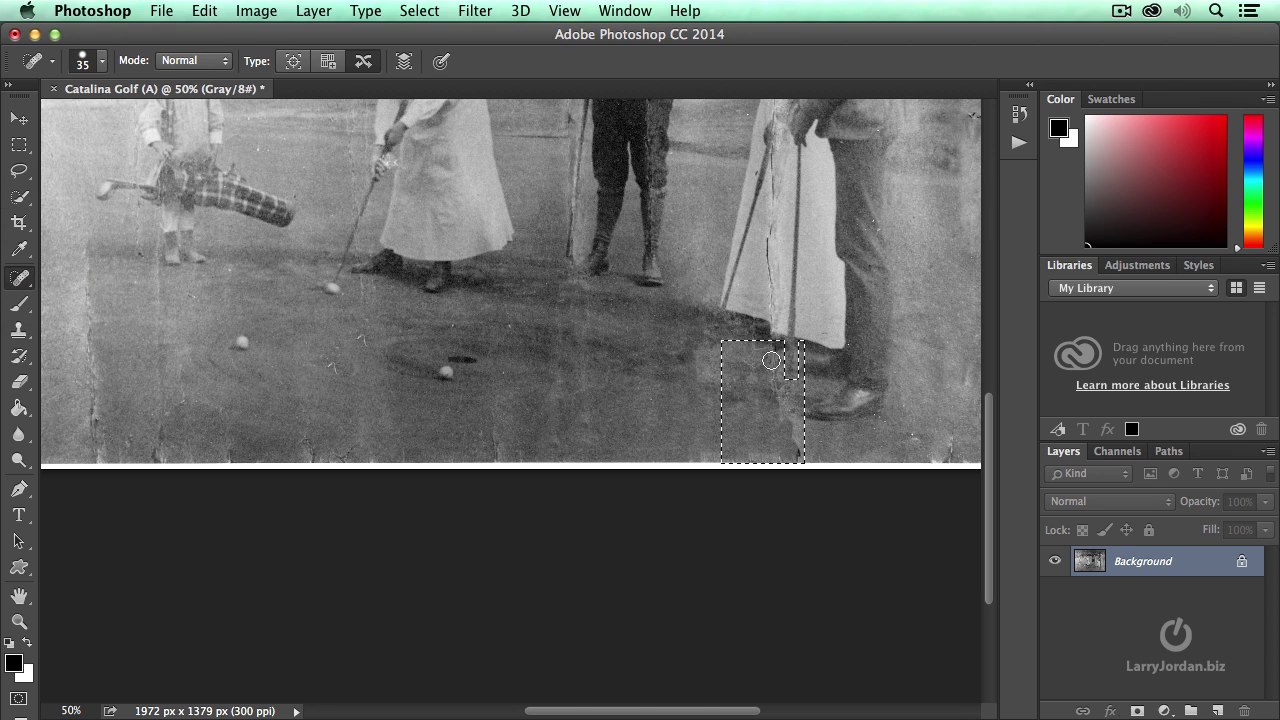
drag(771, 354, 805, 458)
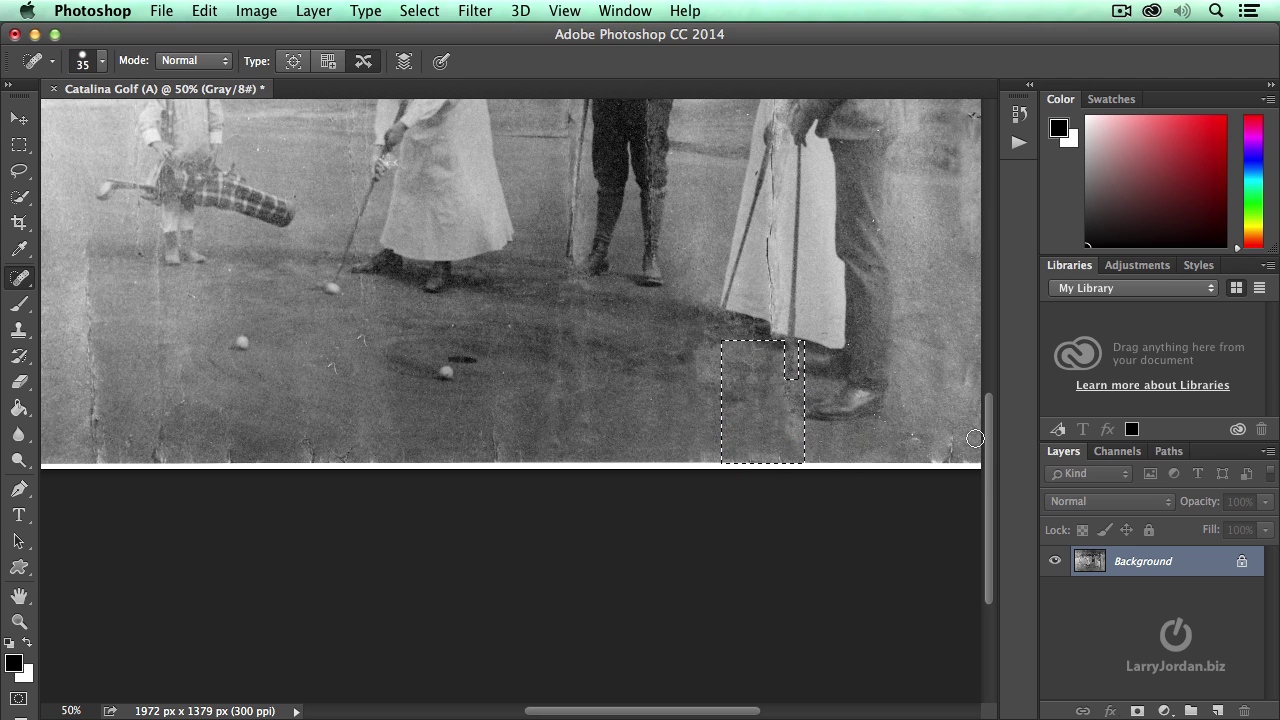
key(super+d)
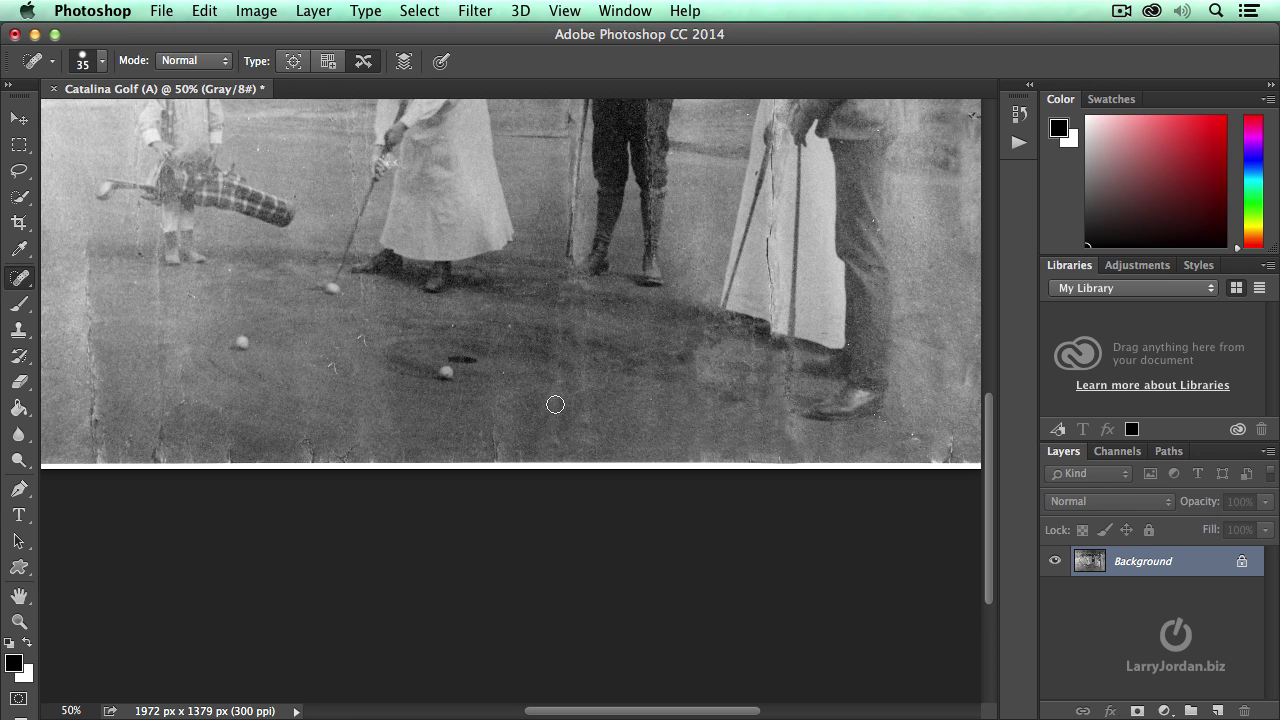
key(super+minus)
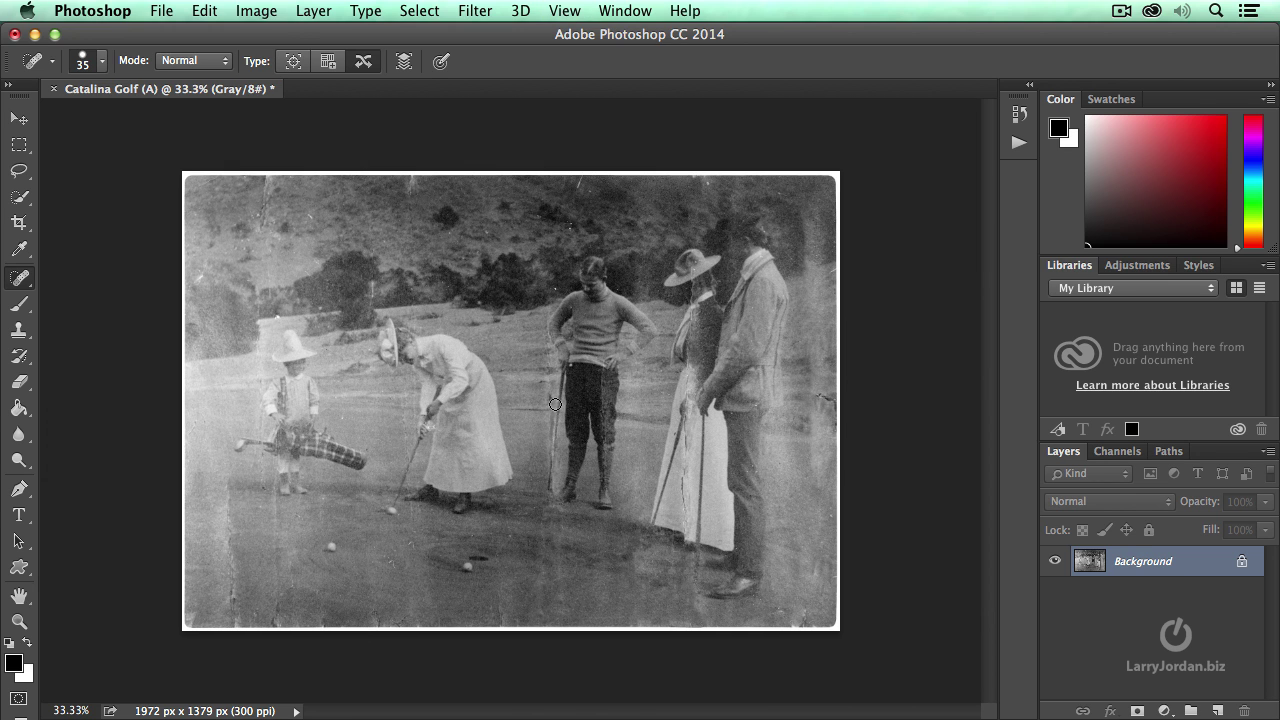
Step: Spot-heal the short mark on the right edge beside the tall standing man
click(816, 391)
drag(816, 391, 834, 416)
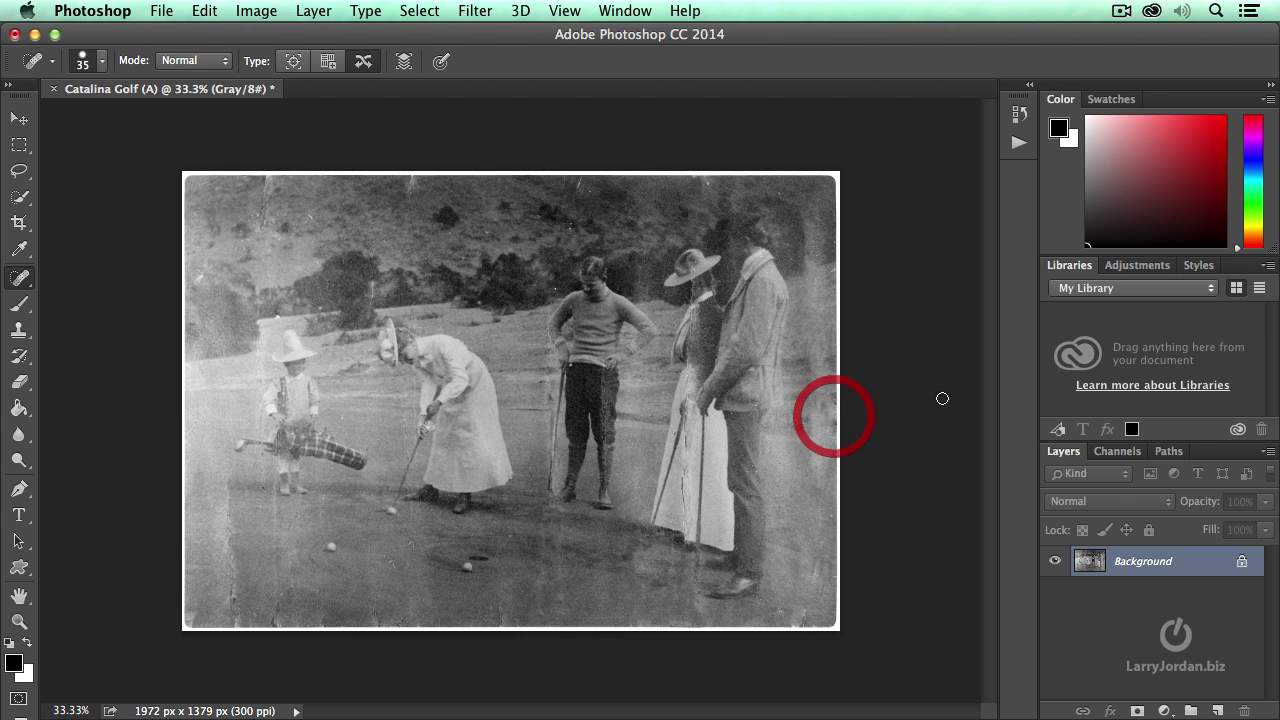